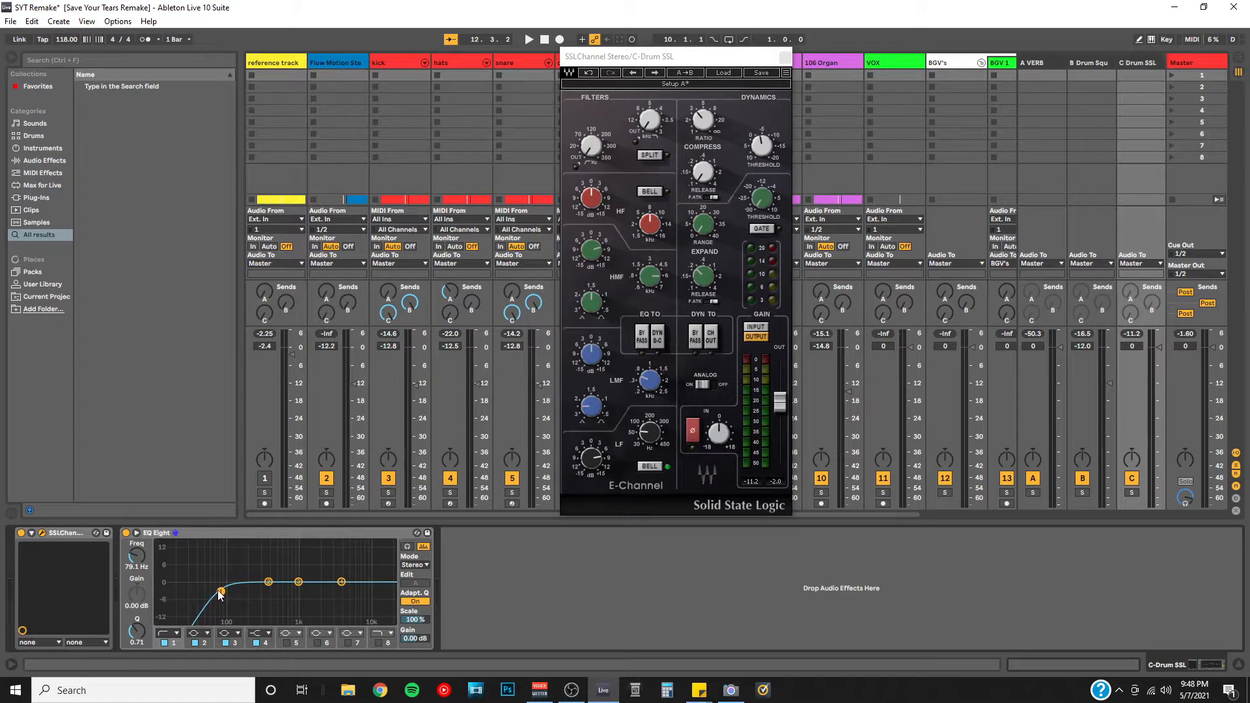
In EQ Eight, set the band 1 low cut to 119 Hz and band 3 to 1.70 kHz at -0.87 dB, and deactivate the device.
{"action": "mouse_move", "coordinate": [220, 592]}
{"action": "left_mouse_down"}
{"action": "mouse_move", "coordinate": [267, 582]}
{"action": "mouse_move", "coordinate": [233, 593]}
{"action": "left_mouse_up"}
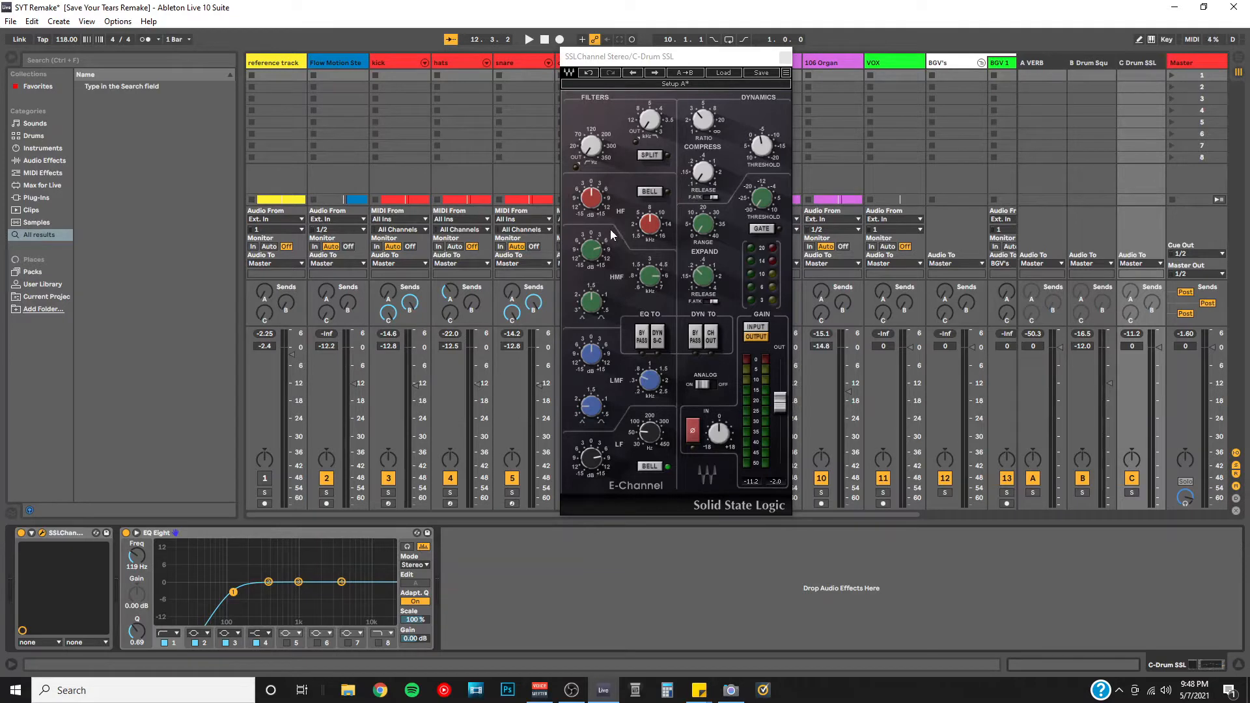
{"action": "mouse_move", "coordinate": [298, 581]}
{"action": "left_mouse_down"}
{"action": "mouse_move", "coordinate": [363, 544]}
{"action": "mouse_move", "coordinate": [288, 573]}
{"action": "mouse_move", "coordinate": [357, 544]}
{"action": "mouse_move", "coordinate": [175, 542]}
{"action": "mouse_move", "coordinate": [363, 544]}
{"action": "mouse_move", "coordinate": [336, 551]}
{"action": "mouse_move", "coordinate": [315, 584]}
{"action": "left_mouse_up"}
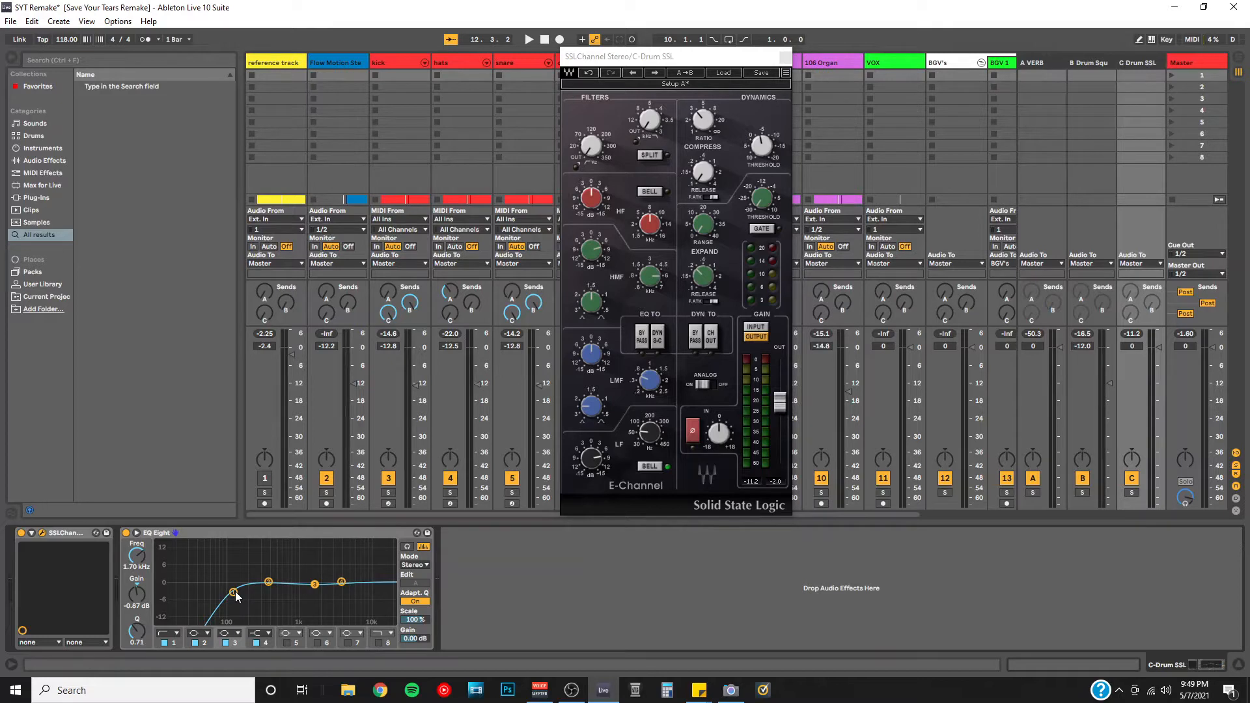
{"action": "left_click", "coordinate": [126, 534]}
{"action": "left_click", "coordinate": [689, 65]}
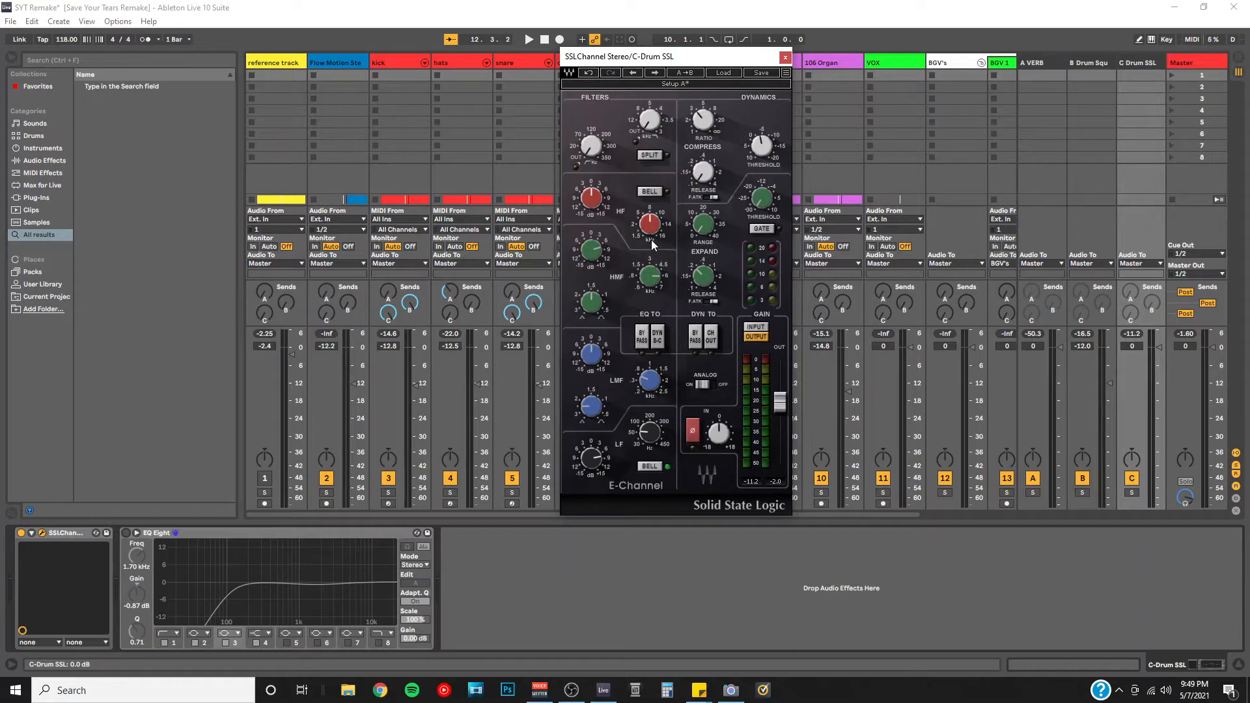
Play the song while checking both the arrangement and the mixer, and bring up the SSL channel plug-in on the C Drum SSL return.
{"action": "mouse_move", "coordinate": [652, 232]}
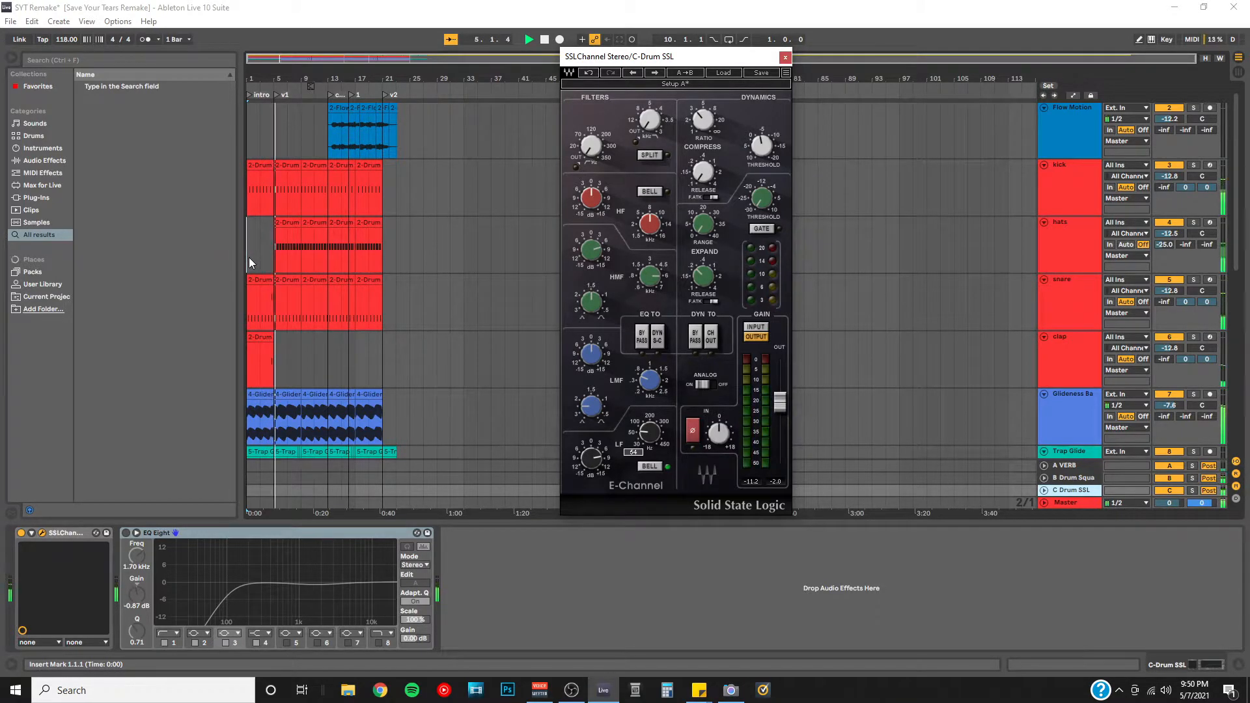
{"action": "key", "text": "Tab"}
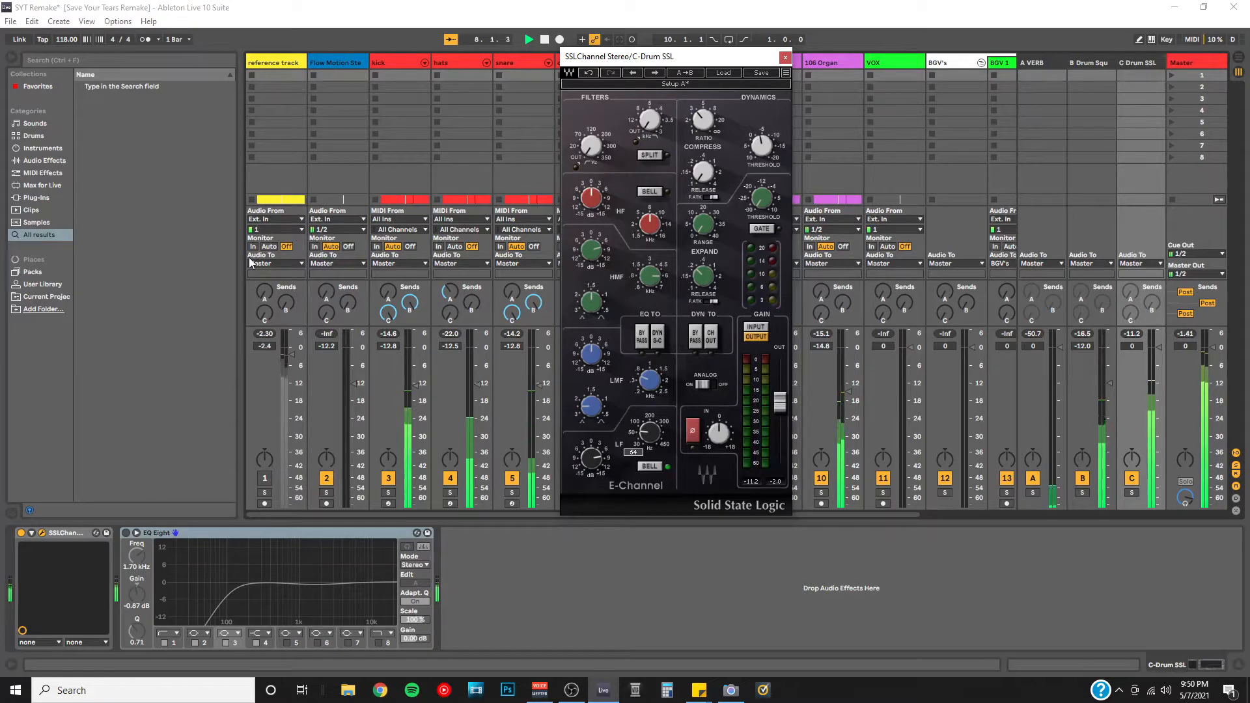
{"action": "key", "text": "Tab"}
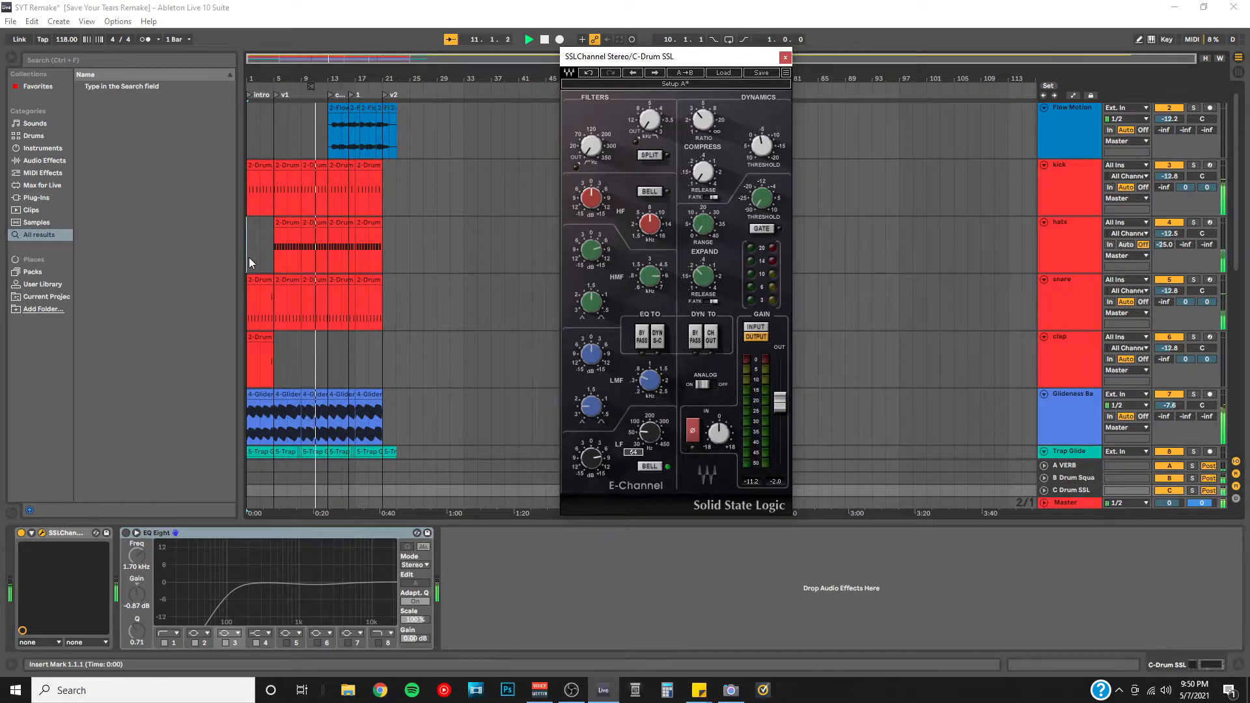
{"action": "key", "text": "Tab"}
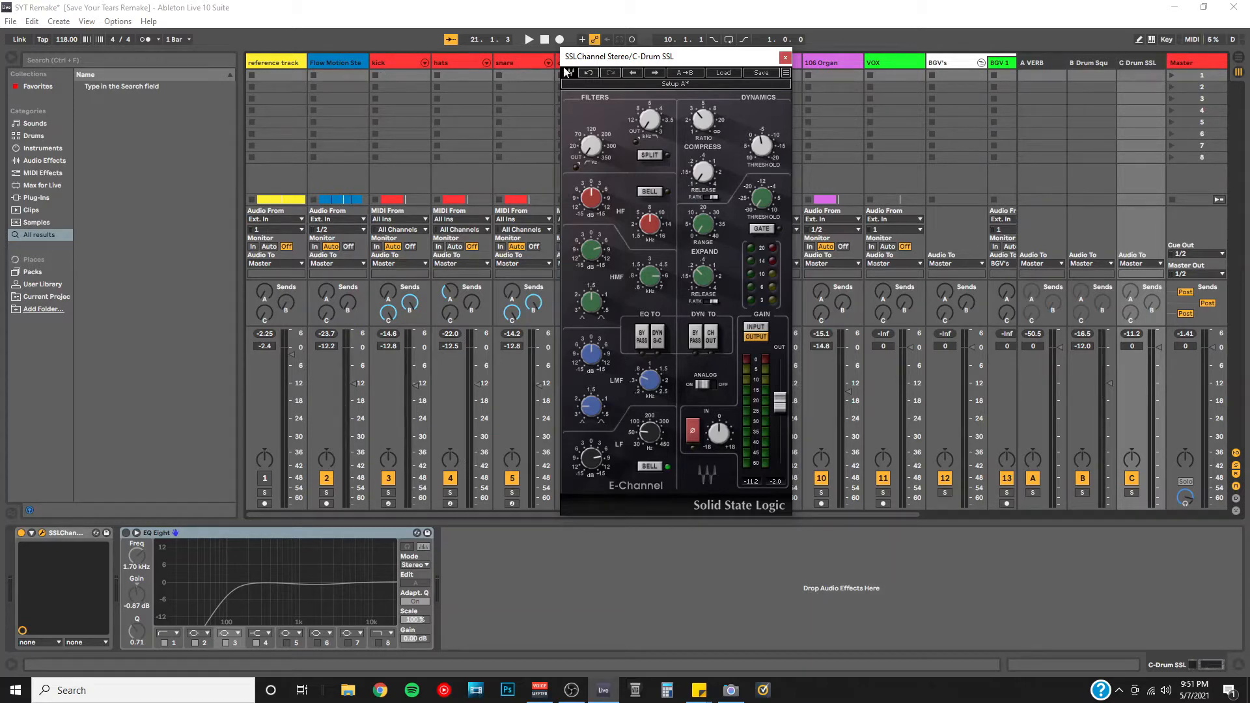
{"action": "left_click", "coordinate": [1135, 64]}
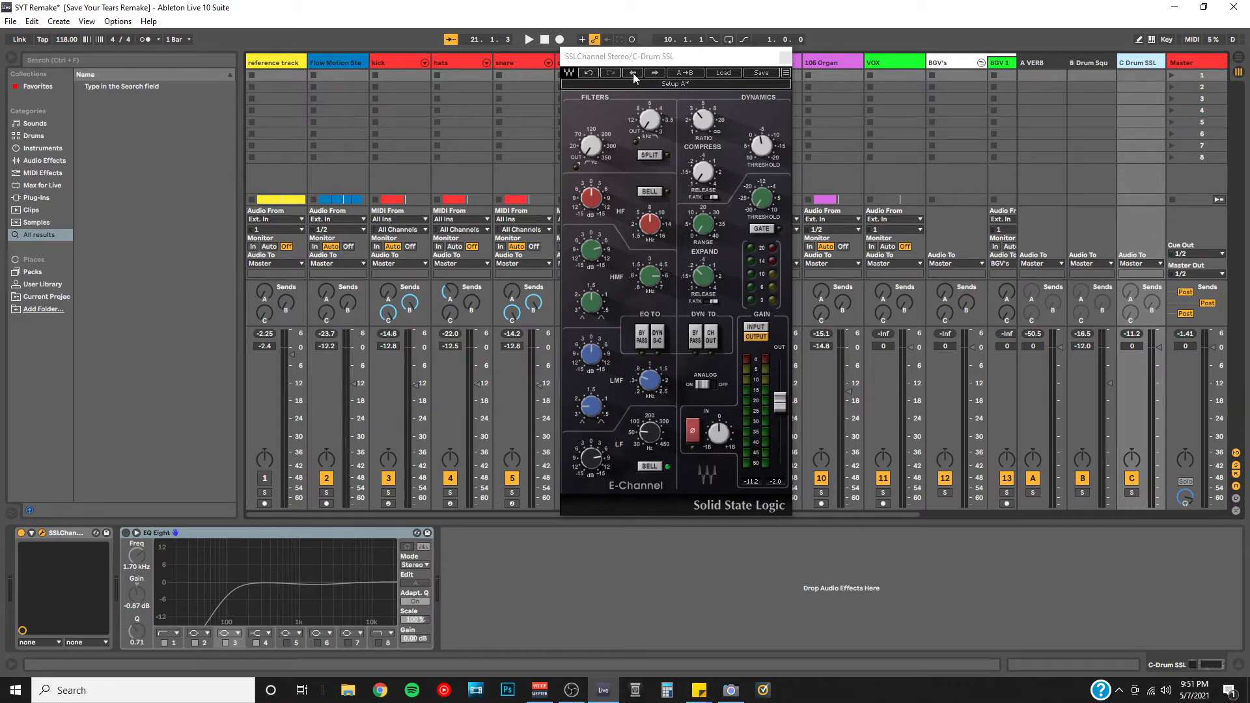
{"action": "left_click", "coordinate": [658, 58]}
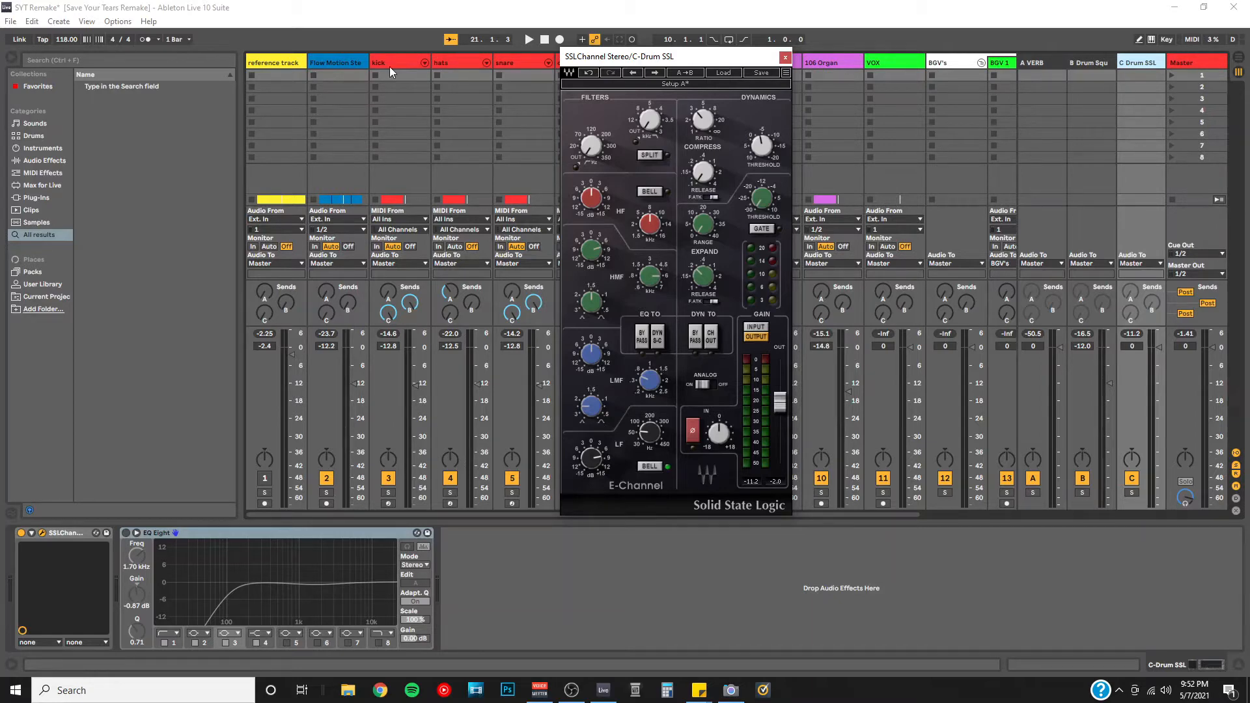
Play the song from bar 5 at the v1 marker and compare the C Drum SSL return switched off and on.
{"action": "key", "text": "Tab"}
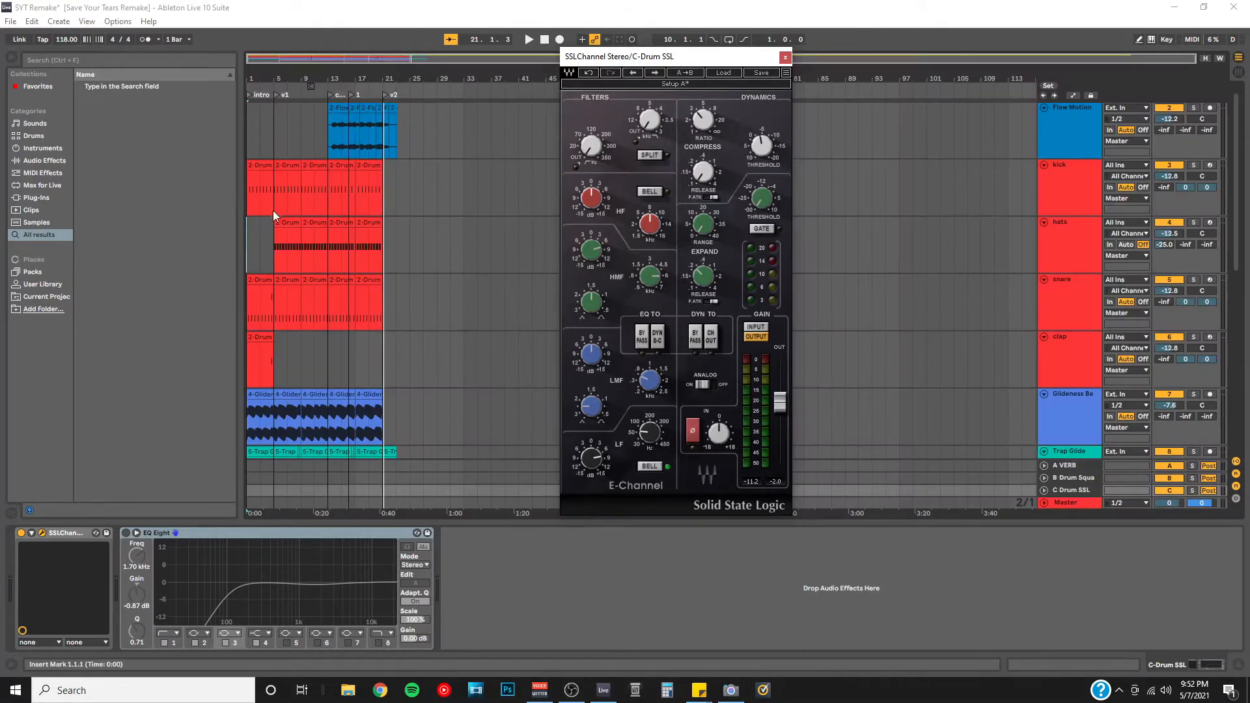
{"action": "left_click", "coordinate": [273, 195]}
{"action": "key", "text": "space"}
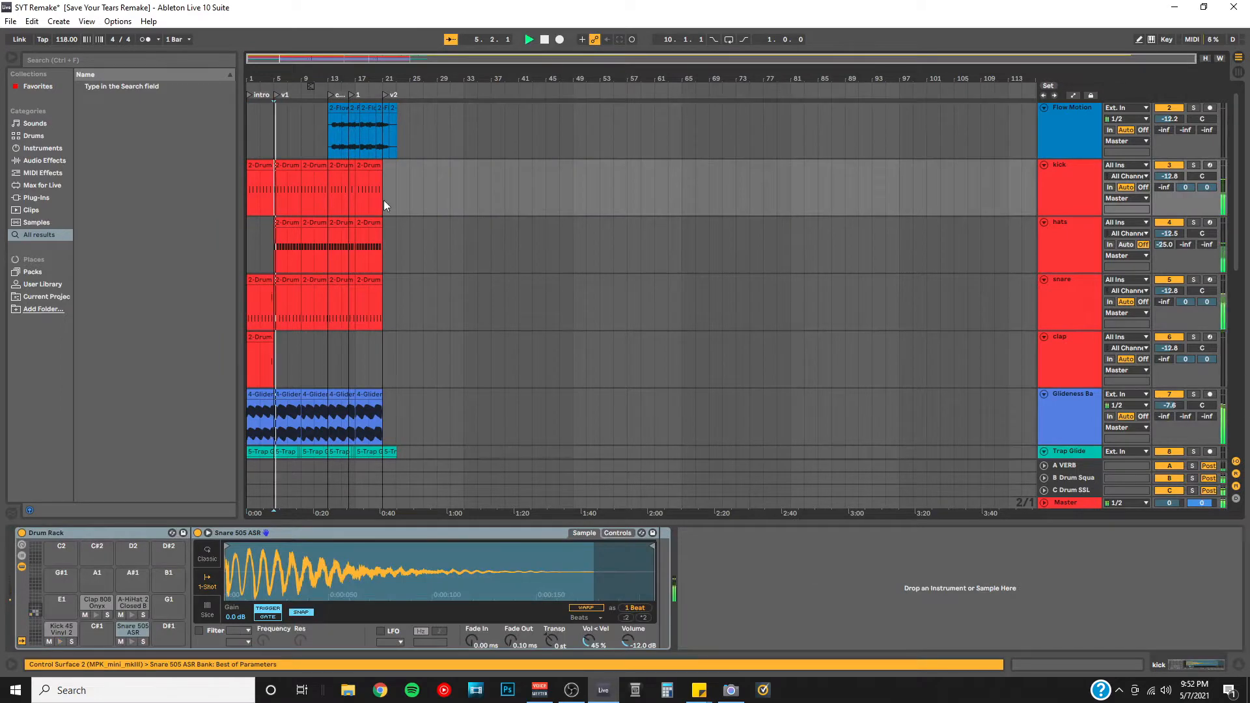
{"action": "key", "text": "Tab"}
{"action": "left_click", "coordinate": [1157, 63]}
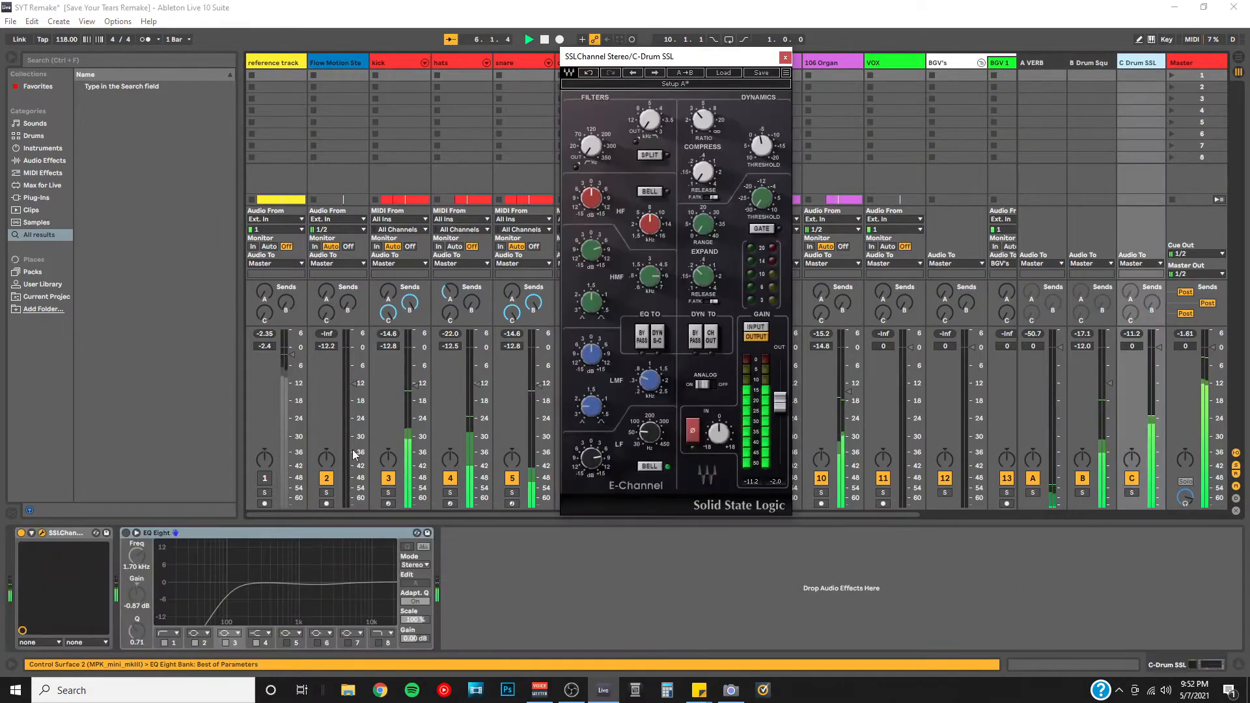
{"action": "left_click", "coordinate": [1135, 477]}
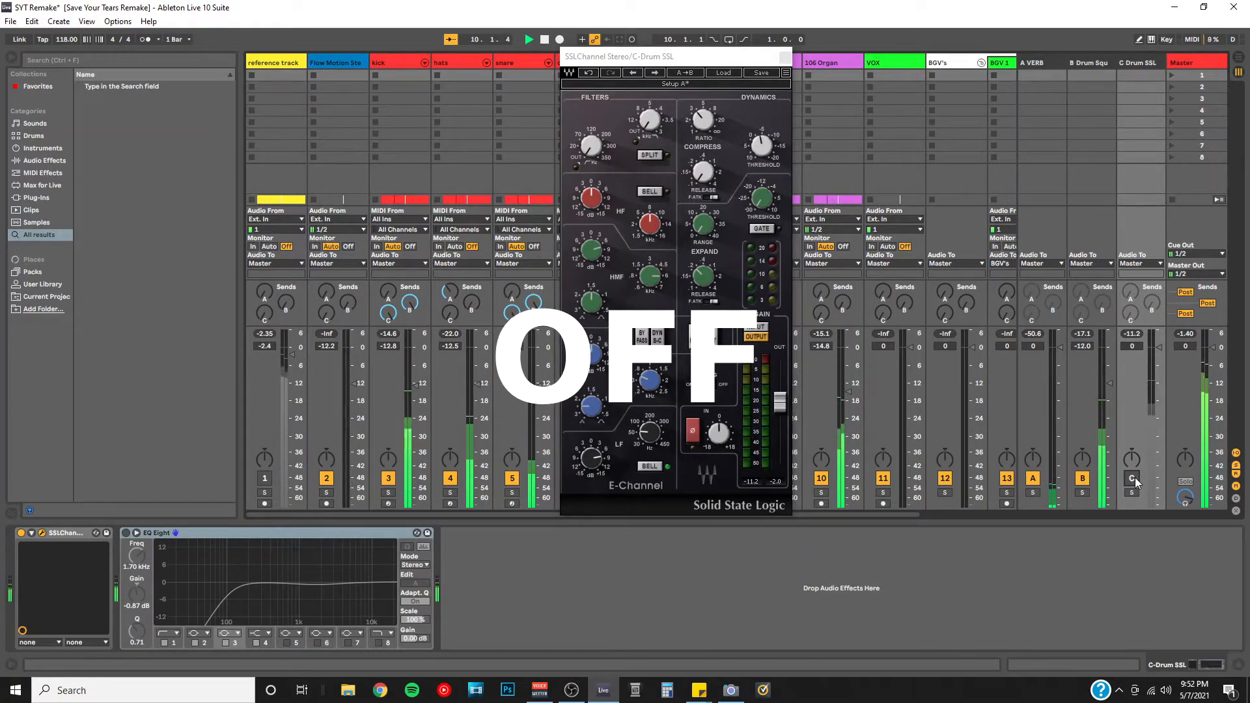
{"action": "left_click", "coordinate": [1135, 477]}
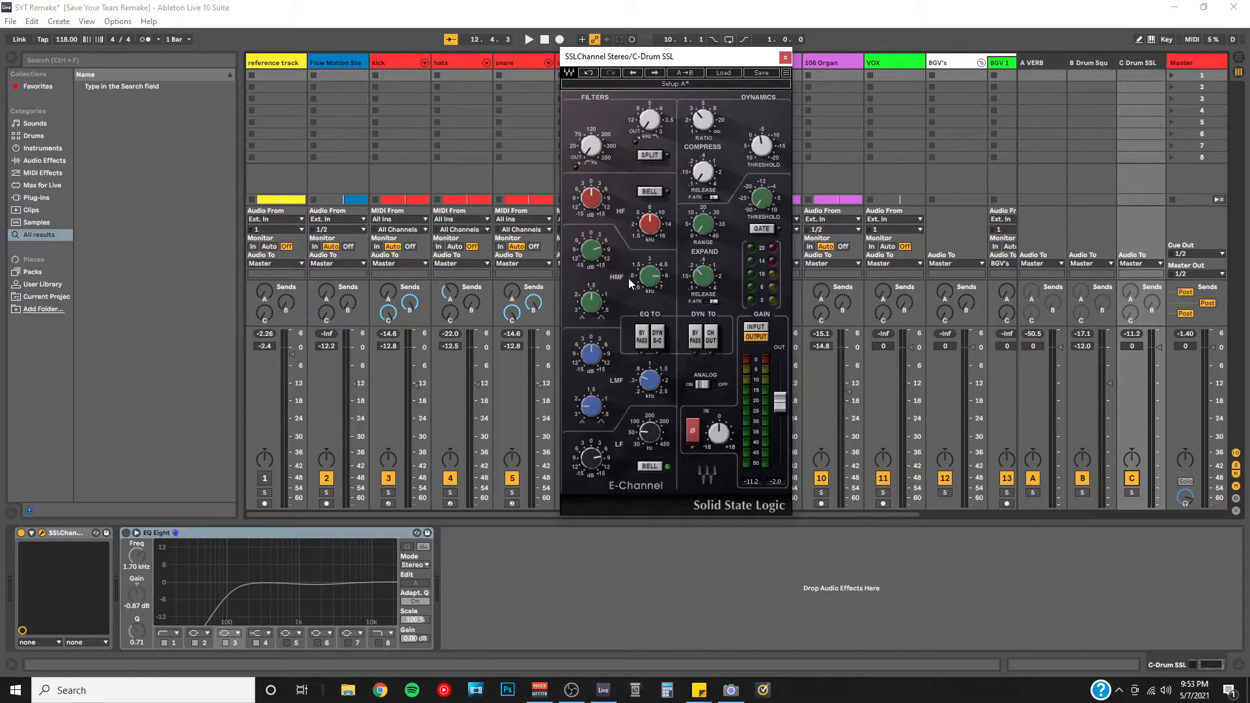
Solo the C Drum SSL return and audition the SSL channel's HMF gain during playback.
{"action": "mouse_move", "coordinate": [654, 281]}
{"action": "left_click", "coordinate": [1133, 492]}
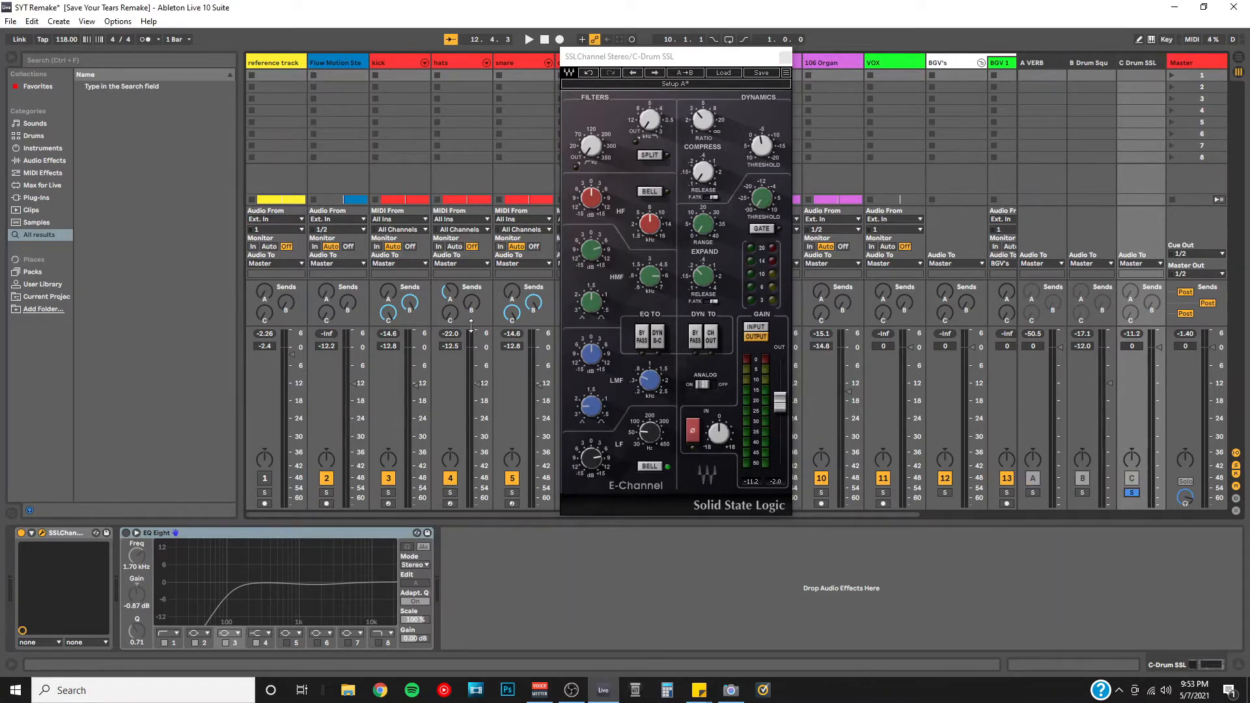
{"action": "key", "text": "space"}
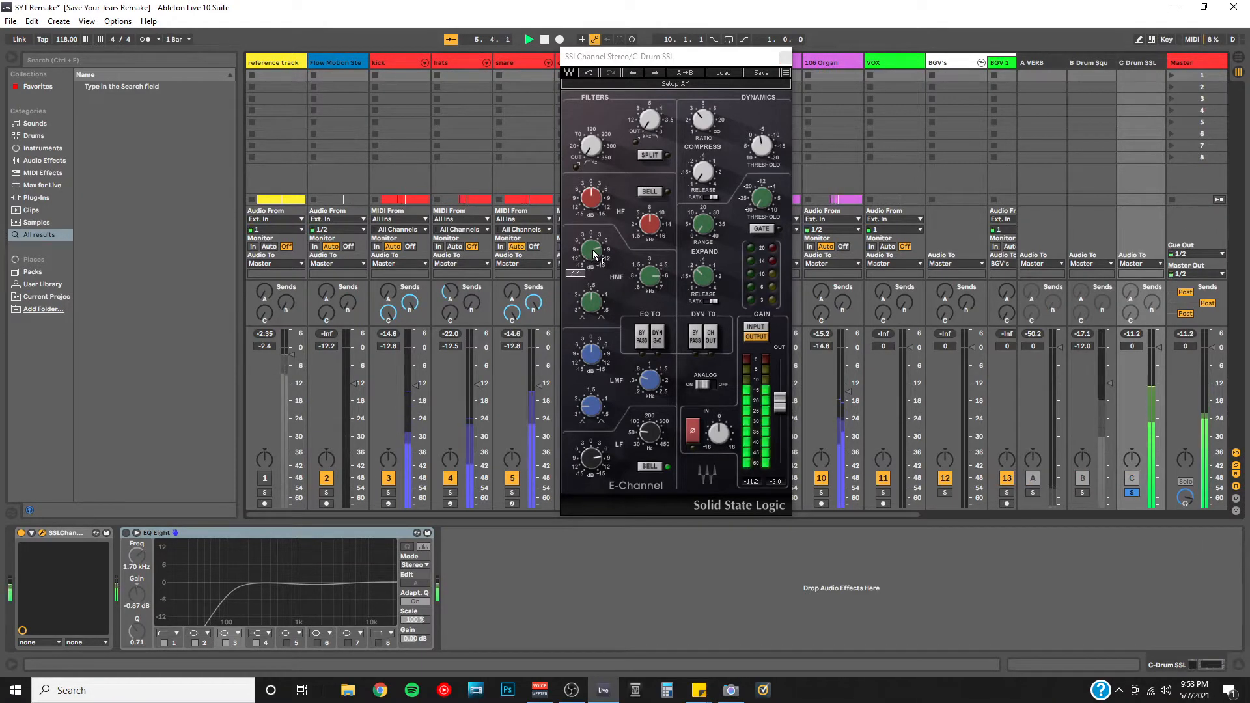
{"action": "left_click_drag", "start_coordinate": [594, 254], "coordinate": [594, 254]}
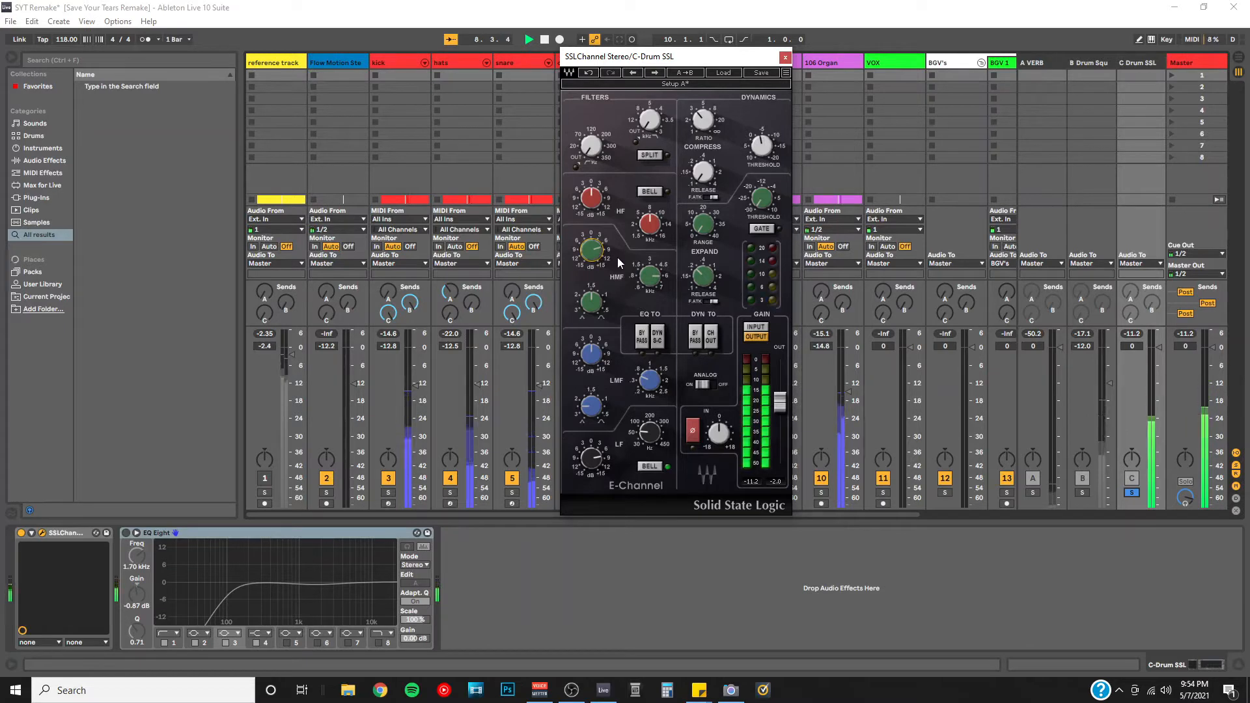
{"action": "key", "text": "space"}
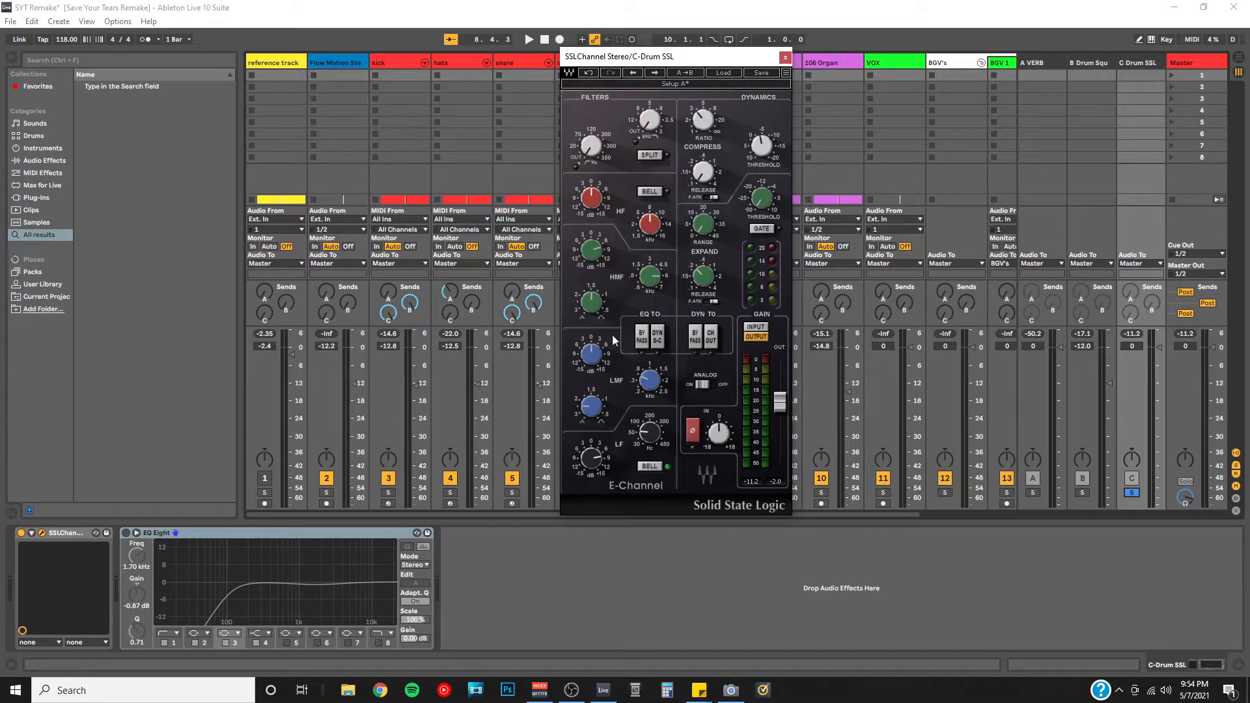
Activate EQ Eight, boost band 4 by 8.57 dB at 4.08 kHz, change it from shelf to bell, and deactivate the device.
{"action": "left_click", "coordinate": [125, 532]}
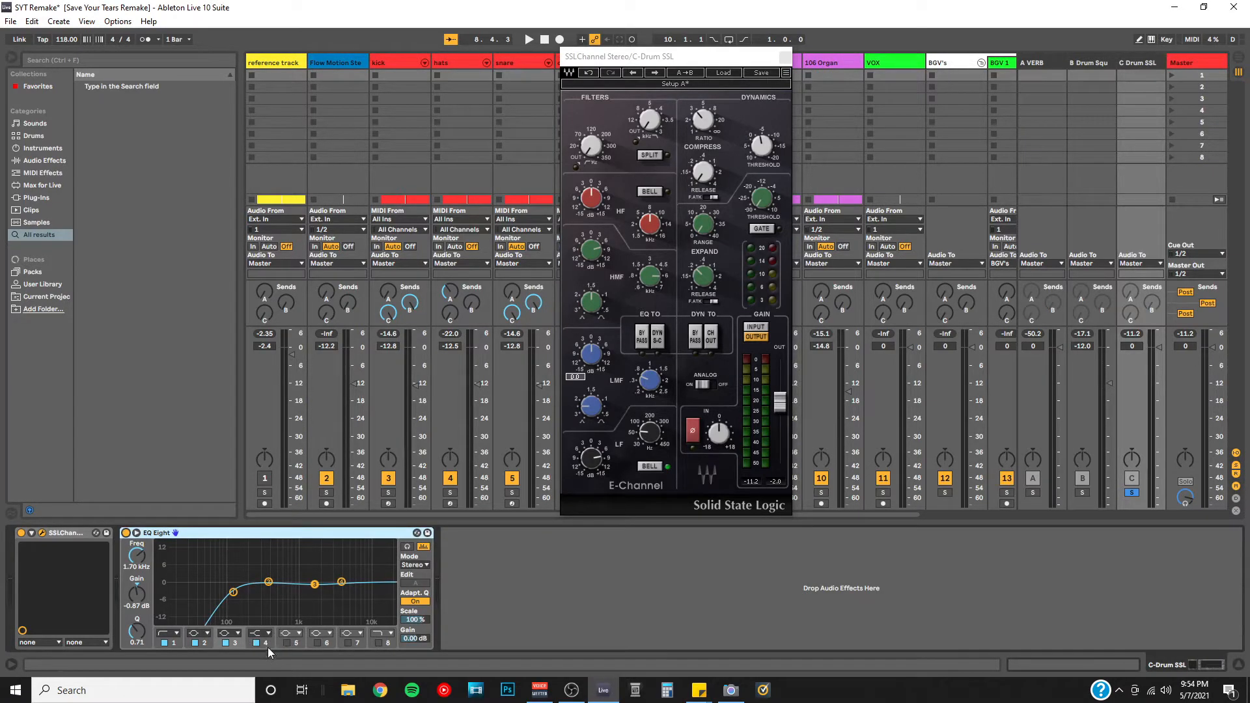
{"action": "left_click_drag", "start_coordinate": [341, 582], "coordinate": [342, 560]}
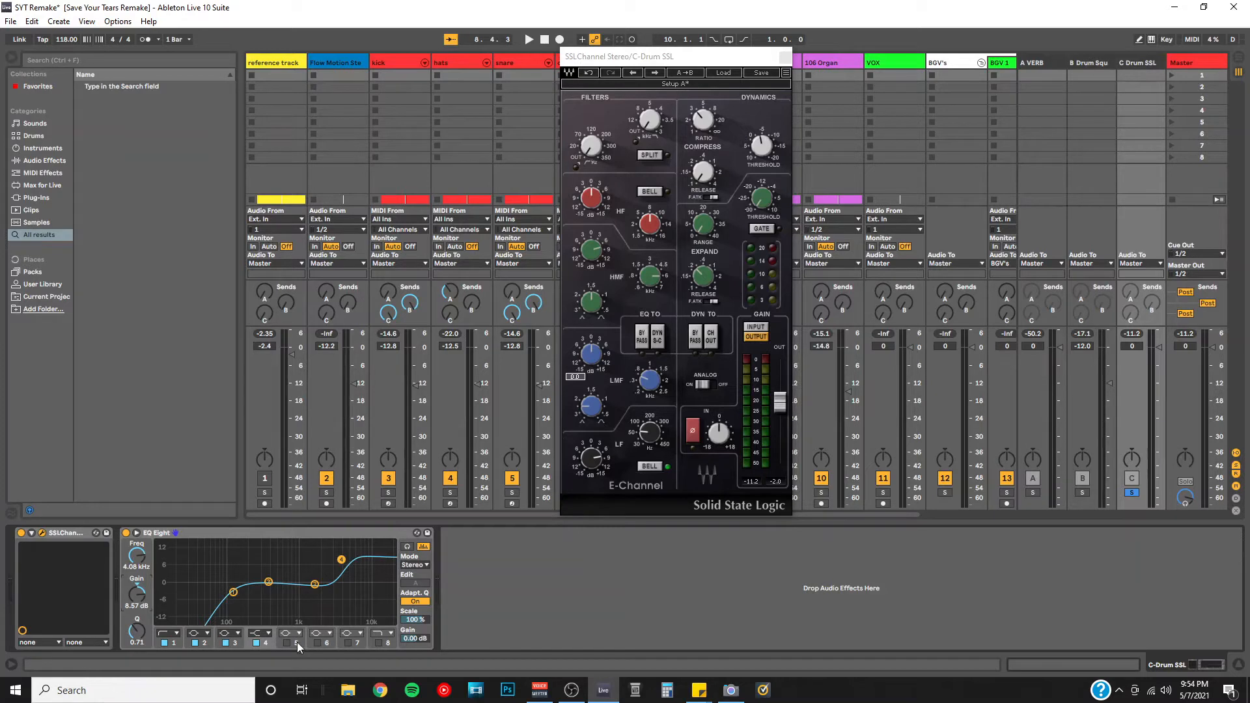
{"action": "left_click", "coordinate": [264, 634]}
{"action": "left_click", "coordinate": [255, 587]}
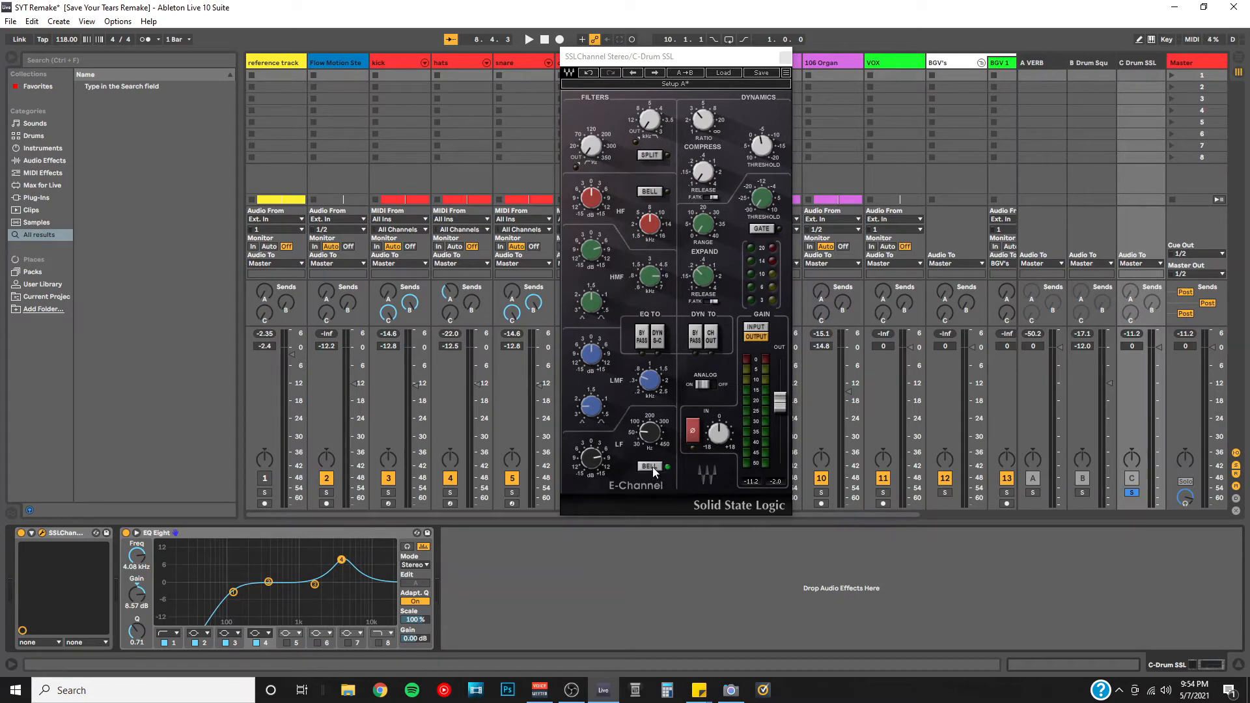
{"action": "left_click", "coordinate": [128, 534]}
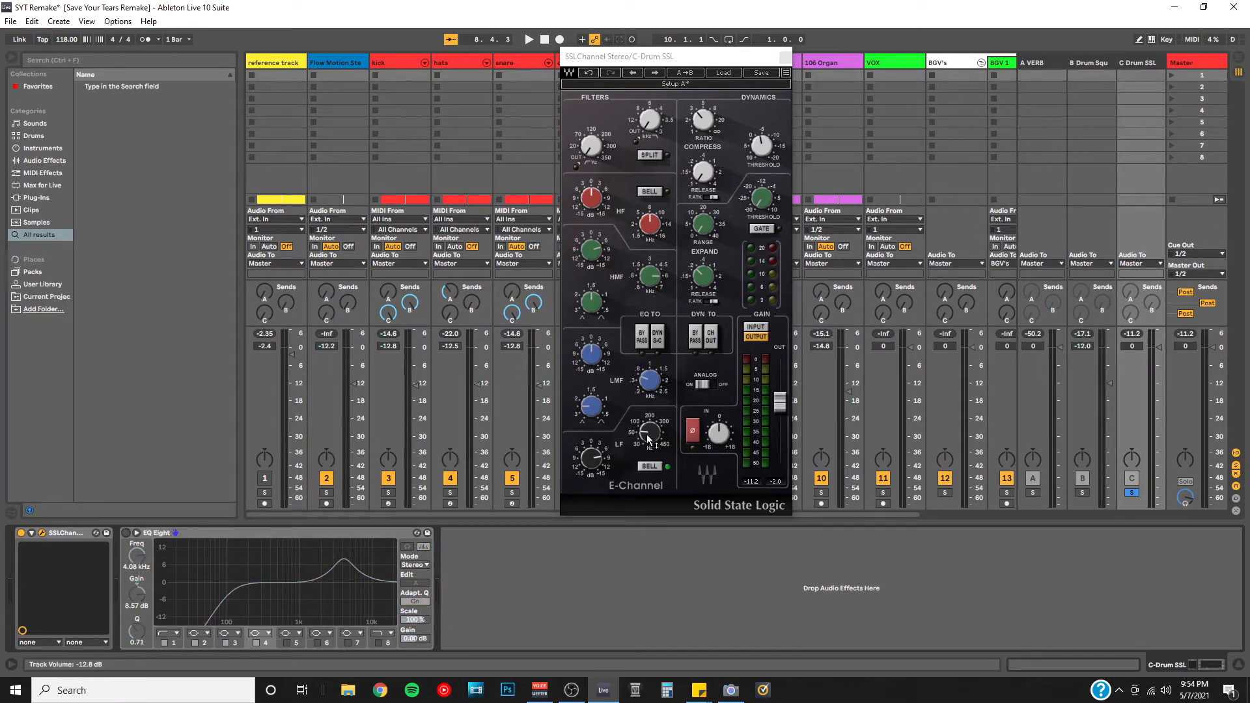
Play the soloed drums and audition different LF gain amounts on the SSL channel.
{"action": "mouse_move", "coordinate": [646, 443]}
{"action": "key", "text": "space"}
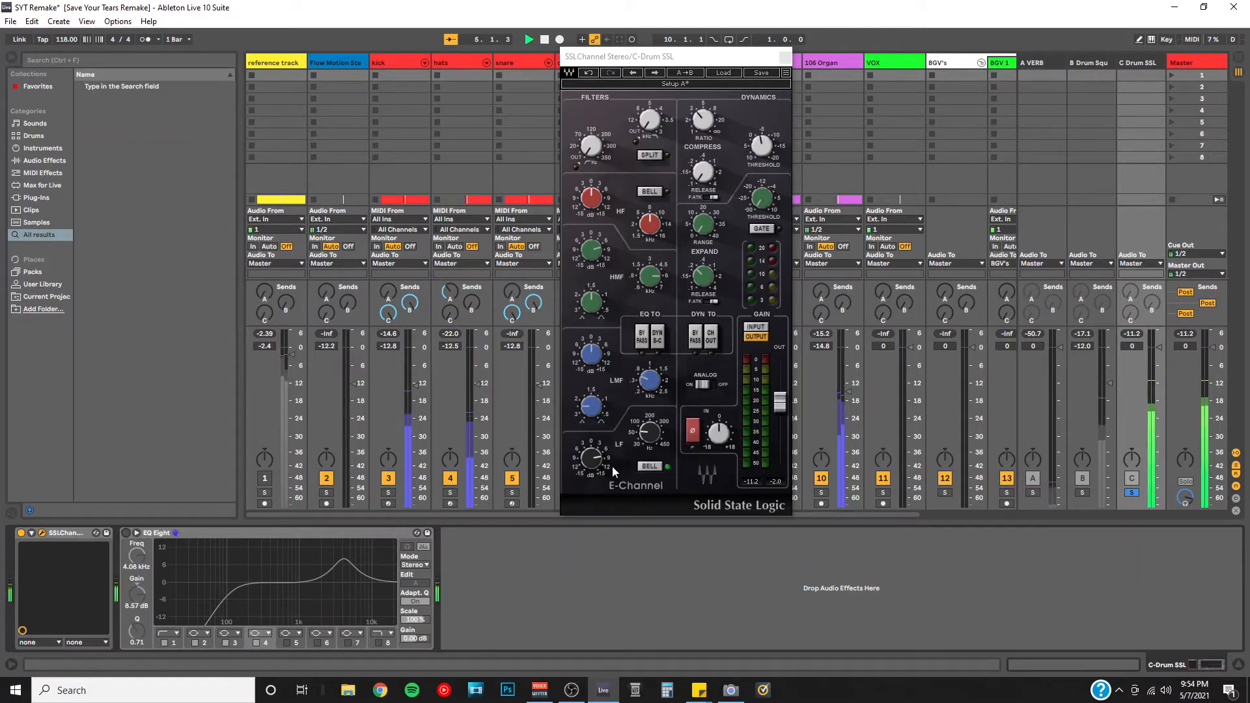
{"action": "mouse_move", "coordinate": [593, 461]}
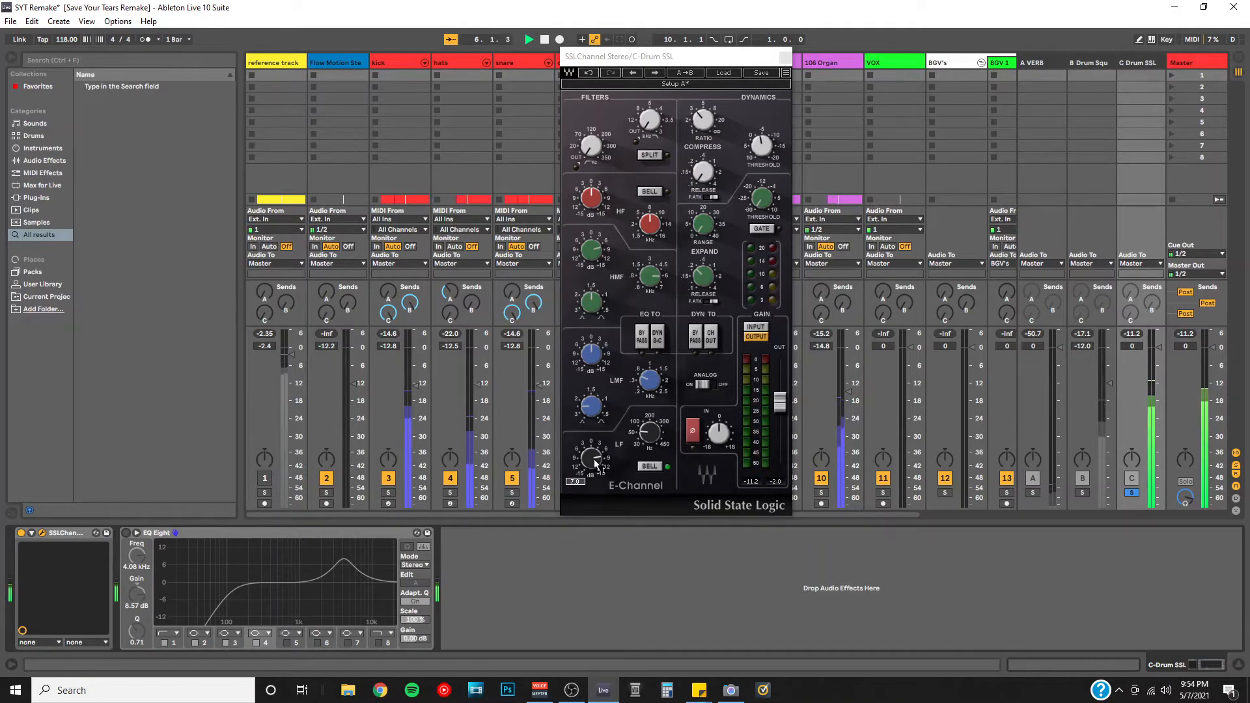
{"action": "left_click_drag", "start_coordinate": [594, 459], "coordinate": [594, 487]}
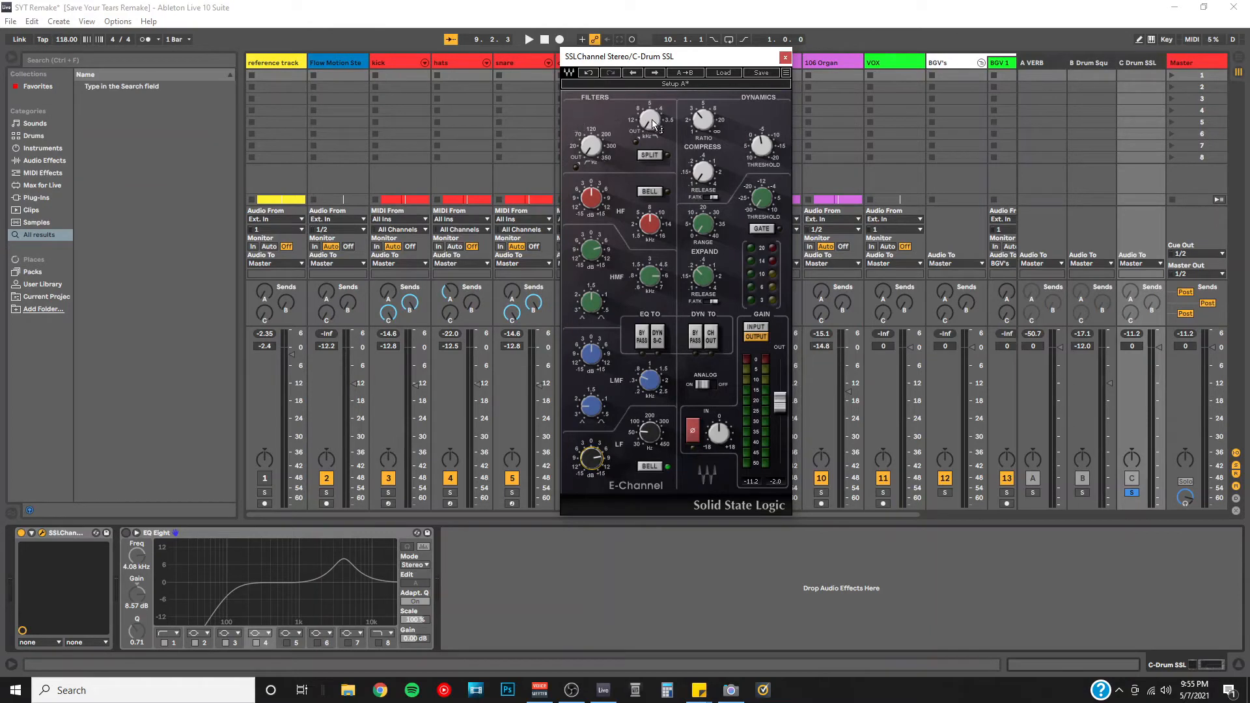
Reactivate EQ Eight and lower the frequency of the band 1 low cut.
{"action": "left_click", "coordinate": [123, 534]}
{"action": "left_click", "coordinate": [124, 535]}
{"action": "left_click", "coordinate": [178, 645]}
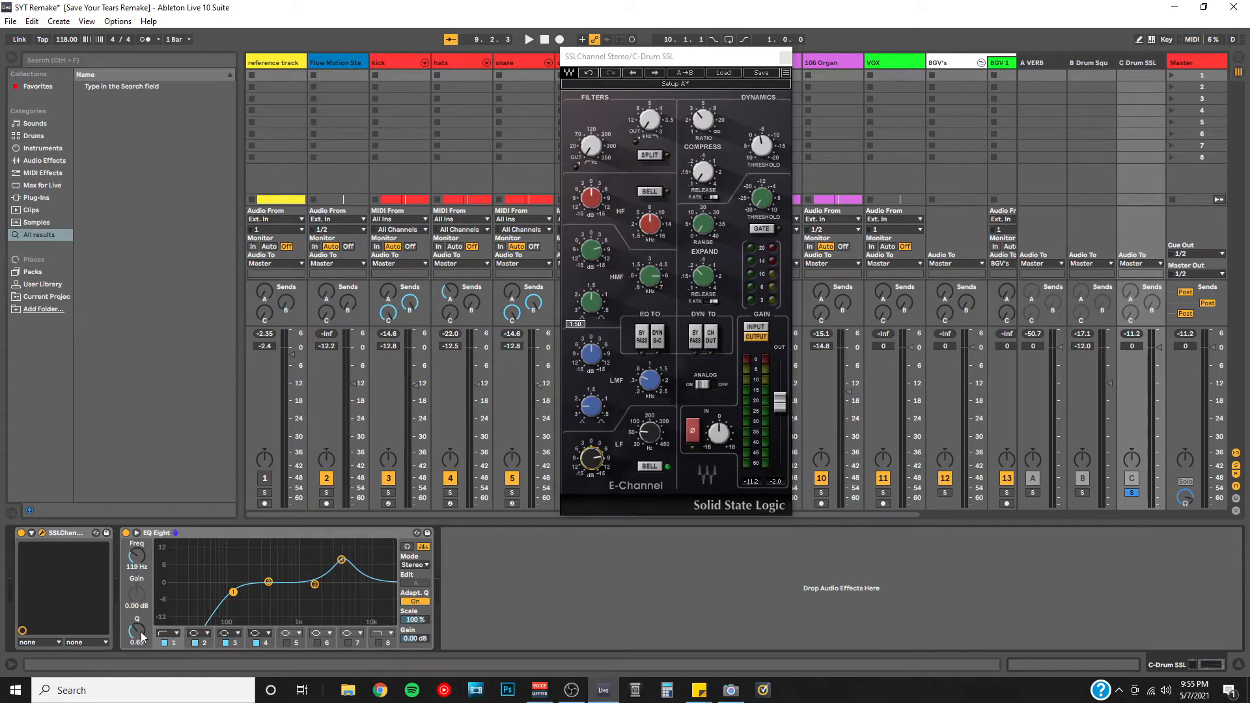
{"action": "mouse_move", "coordinate": [138, 566]}
{"action": "left_mouse_down"}
{"action": "mouse_move", "coordinate": [137, 593]}
{"action": "mouse_move", "coordinate": [138, 582]}
{"action": "left_mouse_up"}
Enable EQ Eight's band 5 as a high-cut filter and set its frequency to 7.79 kHz.
{"action": "left_click", "coordinate": [293, 638]}
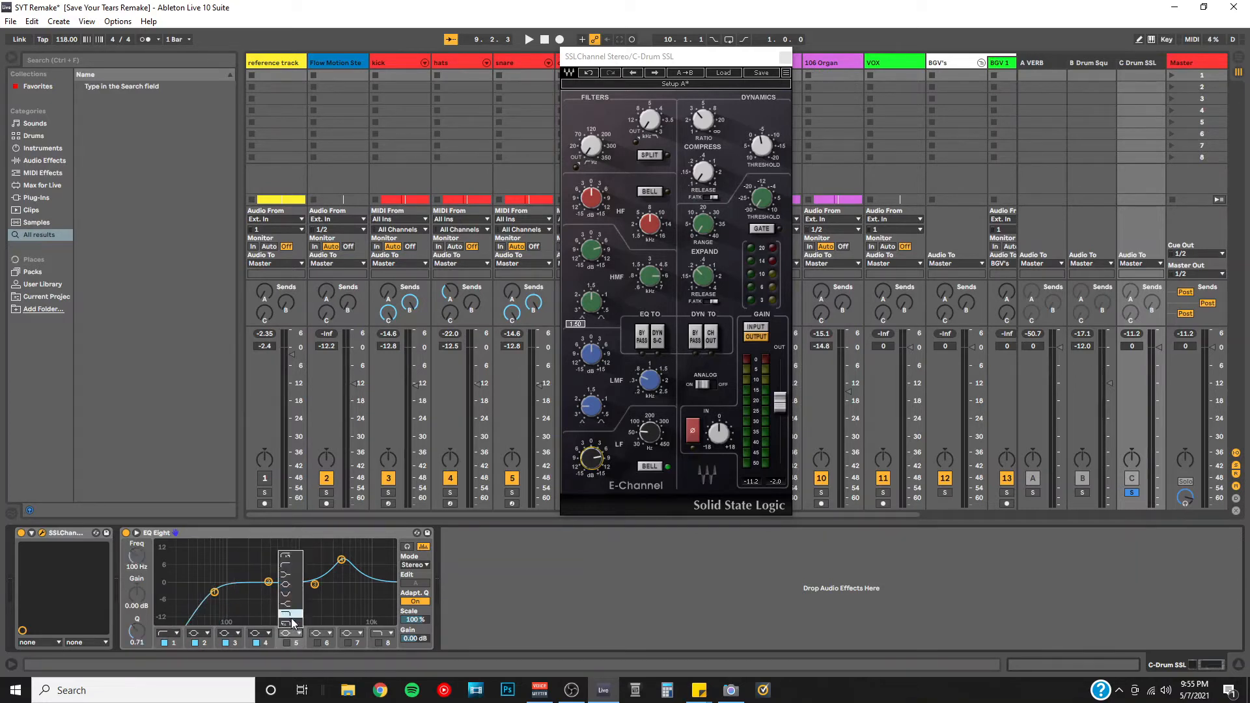
{"action": "left_click", "coordinate": [292, 616]}
{"action": "left_click", "coordinate": [287, 645]}
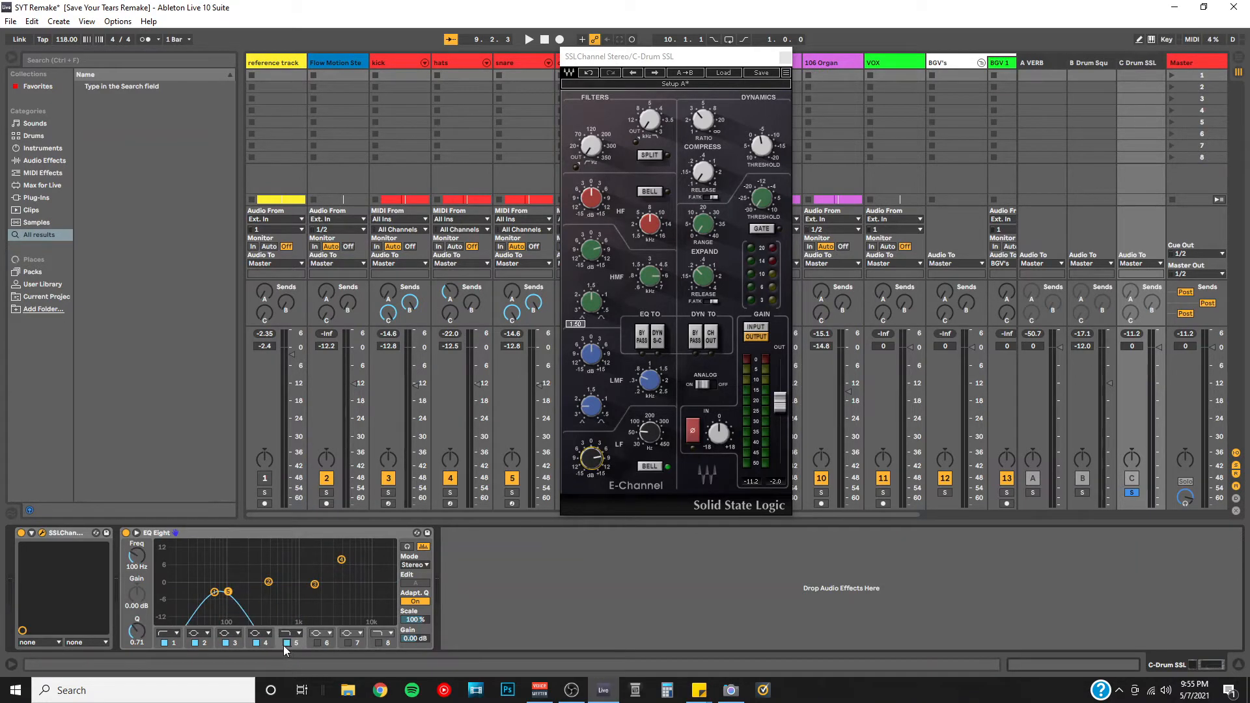
{"action": "left_click_drag", "start_coordinate": [137, 556], "coordinate": [137, 501]}
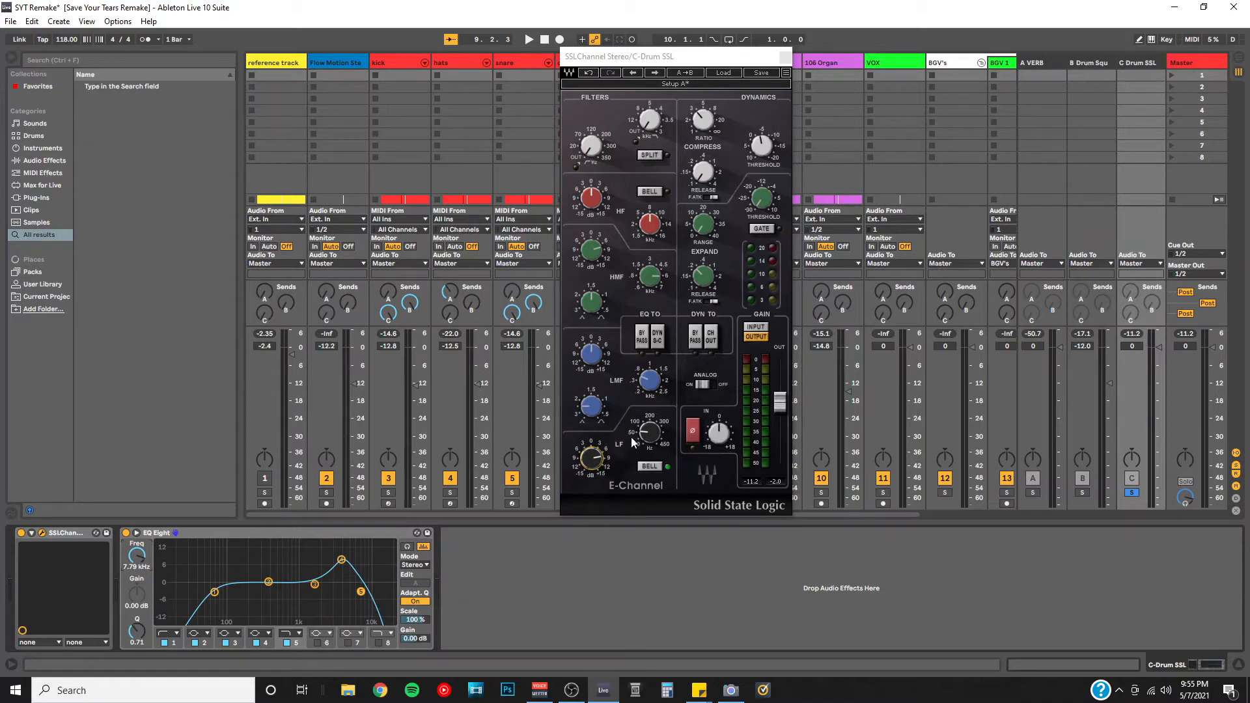
Cut EQ Eight's band 2 by 5.83 dB at 344 Hz and deactivate the device.
{"action": "mouse_move", "coordinate": [605, 459]}
{"action": "left_click_drag", "start_coordinate": [267, 586], "coordinate": [267, 598]}
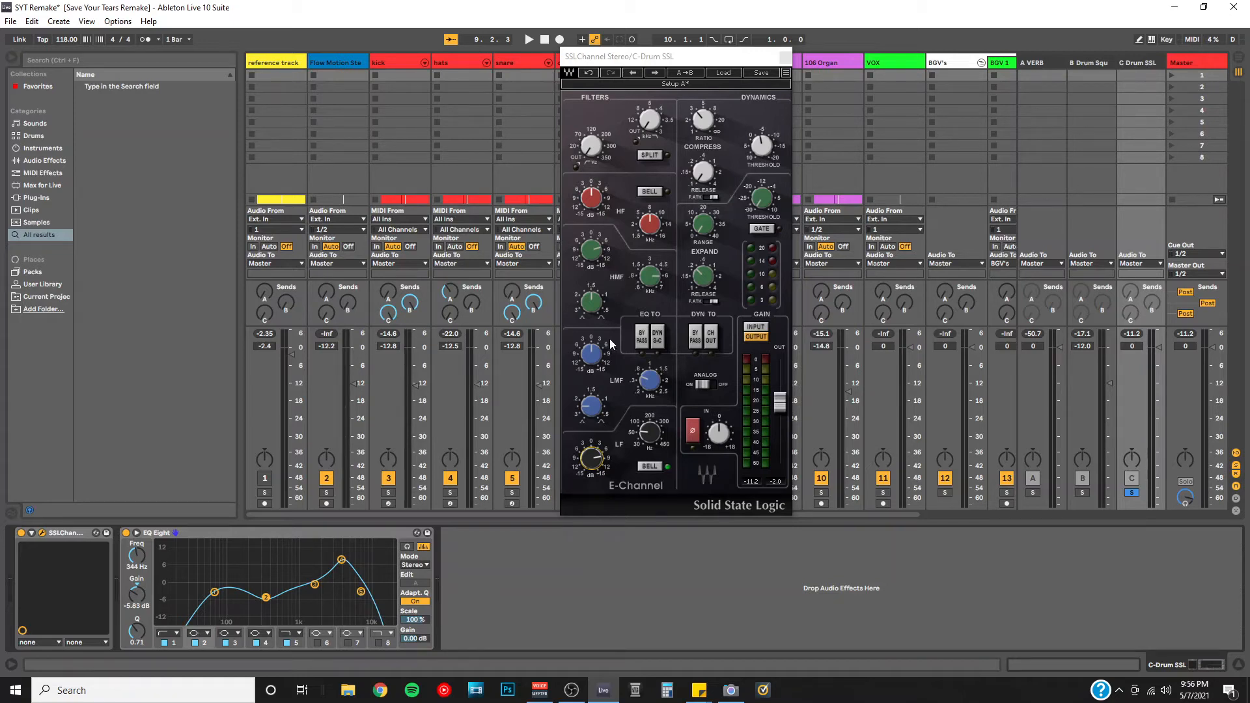
{"action": "left_click", "coordinate": [126, 532]}
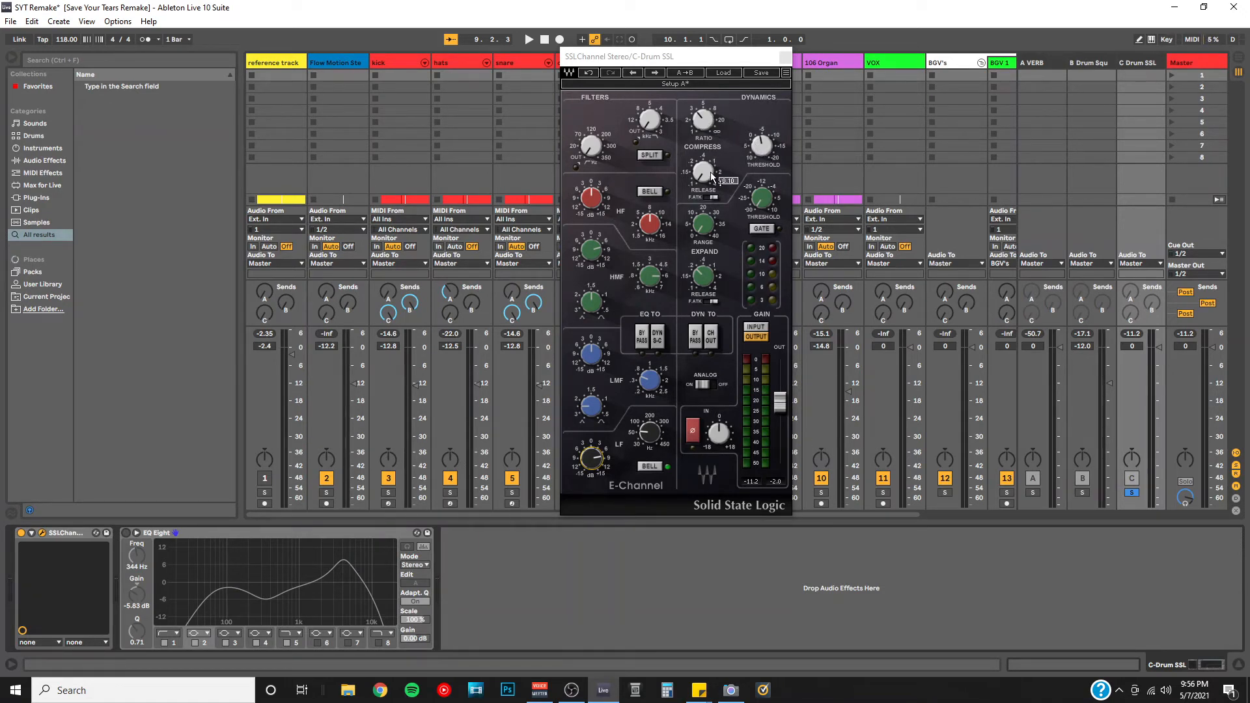
Toggle the SSL compressor's fast attack and audition the compression ratio while playing the soloed drums.
{"action": "left_click", "coordinate": [714, 198]}
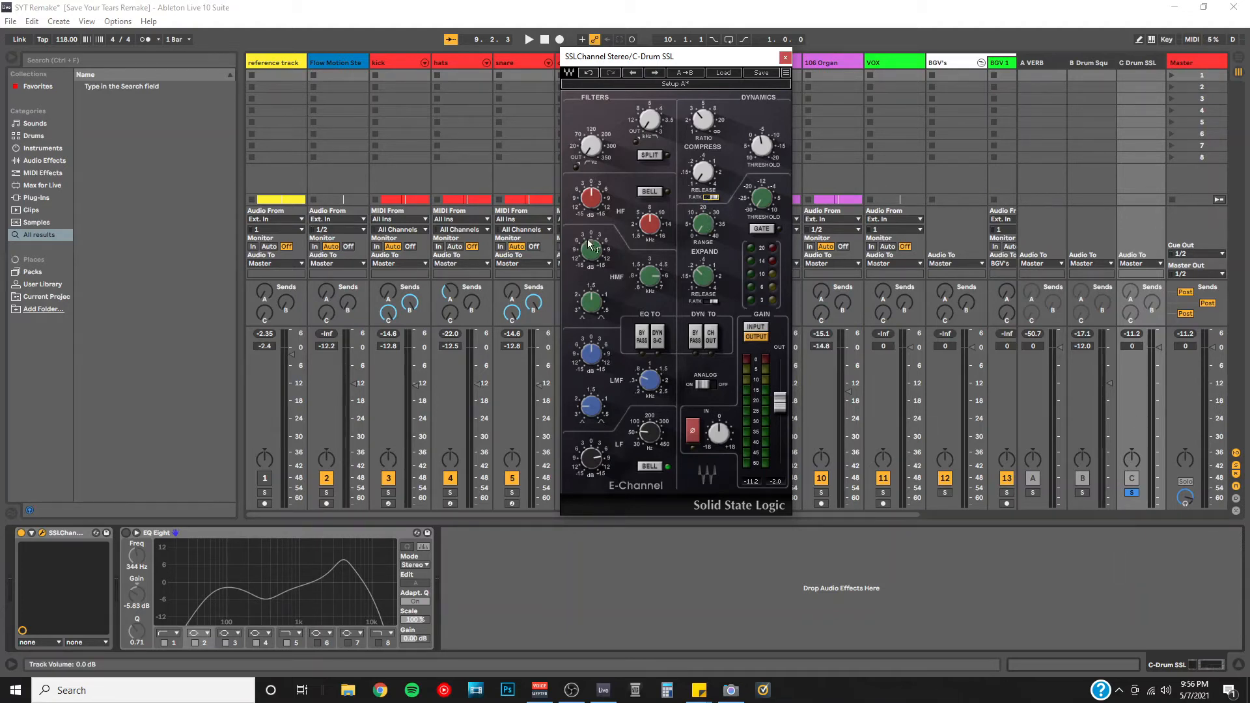
{"action": "key", "text": "space"}
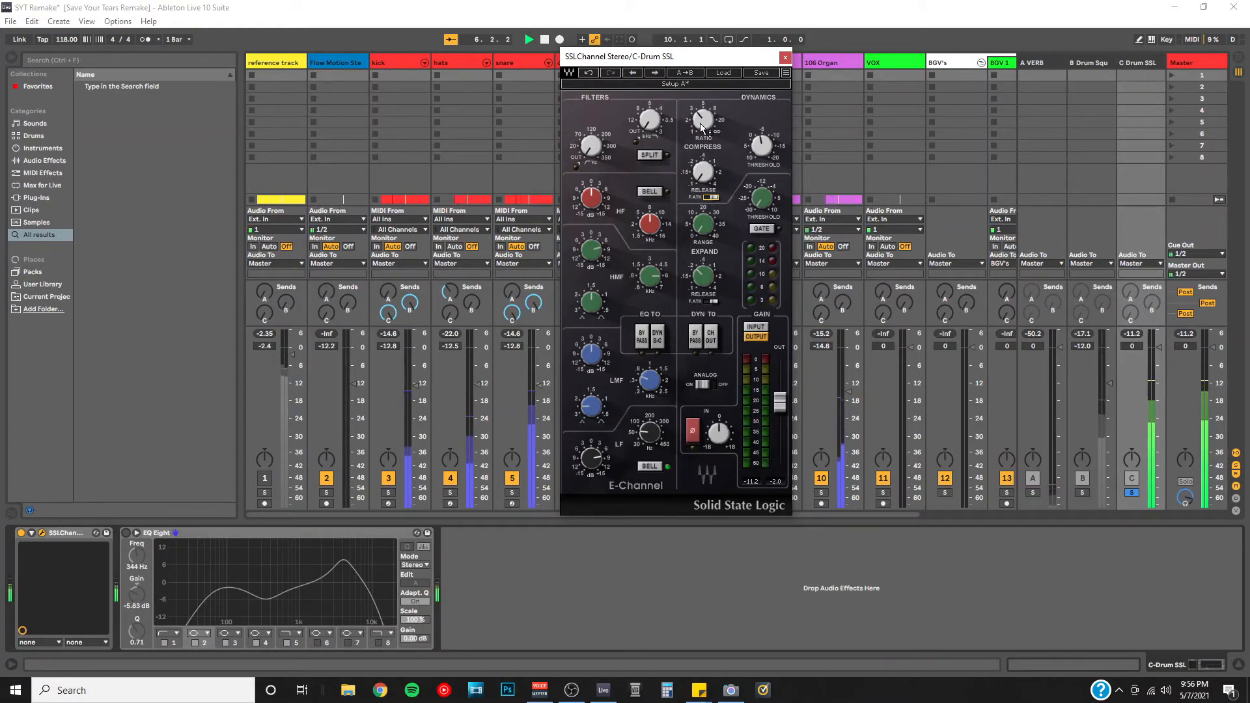
{"action": "mouse_move", "coordinate": [701, 120]}
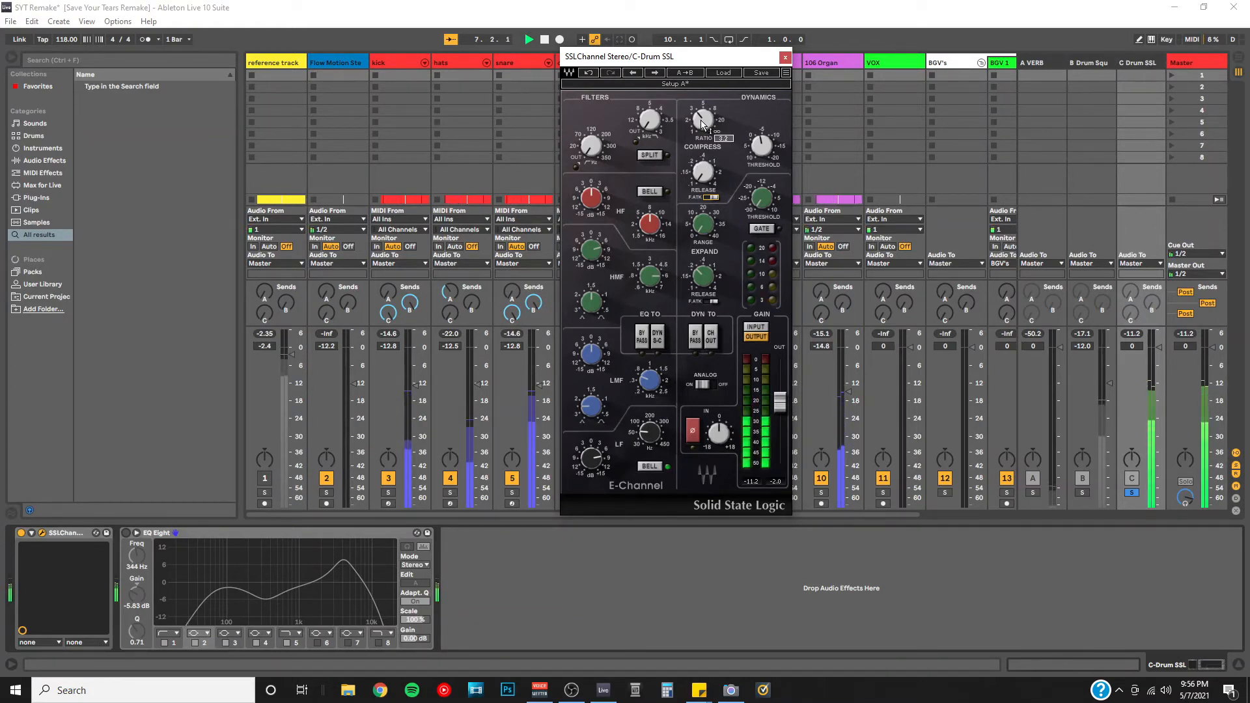
{"action": "key", "text": "space"}
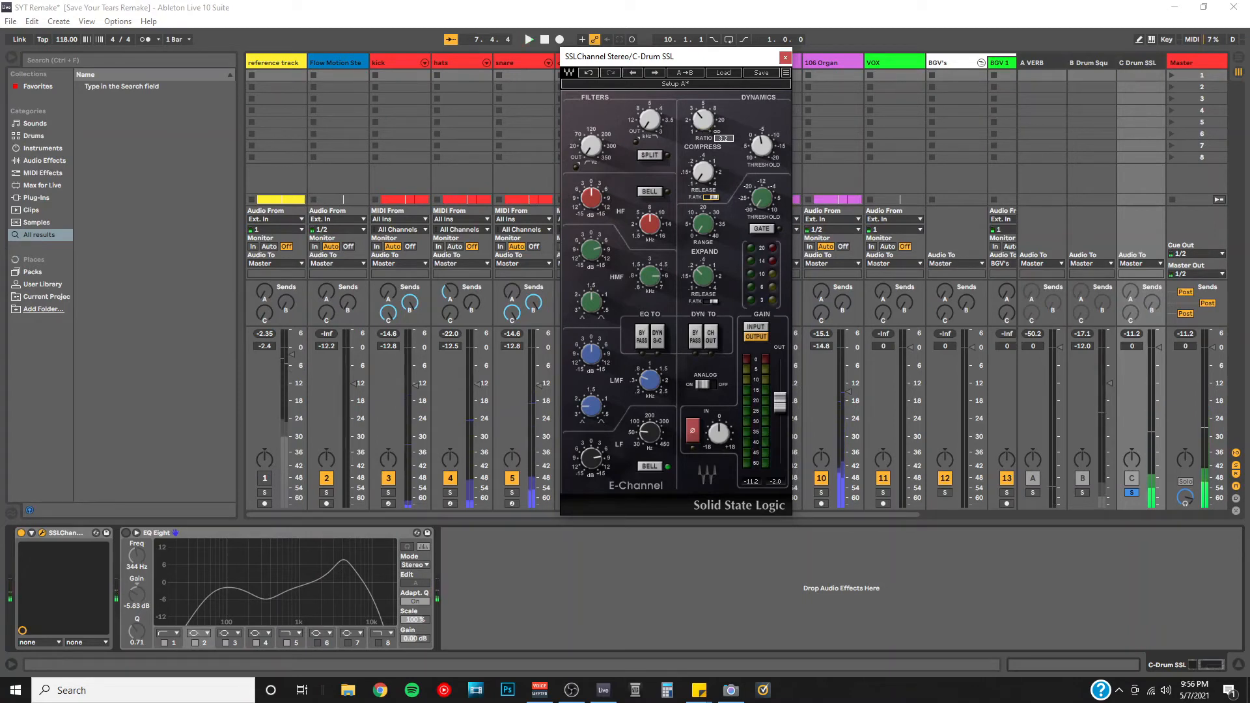
{"action": "key", "text": "space"}
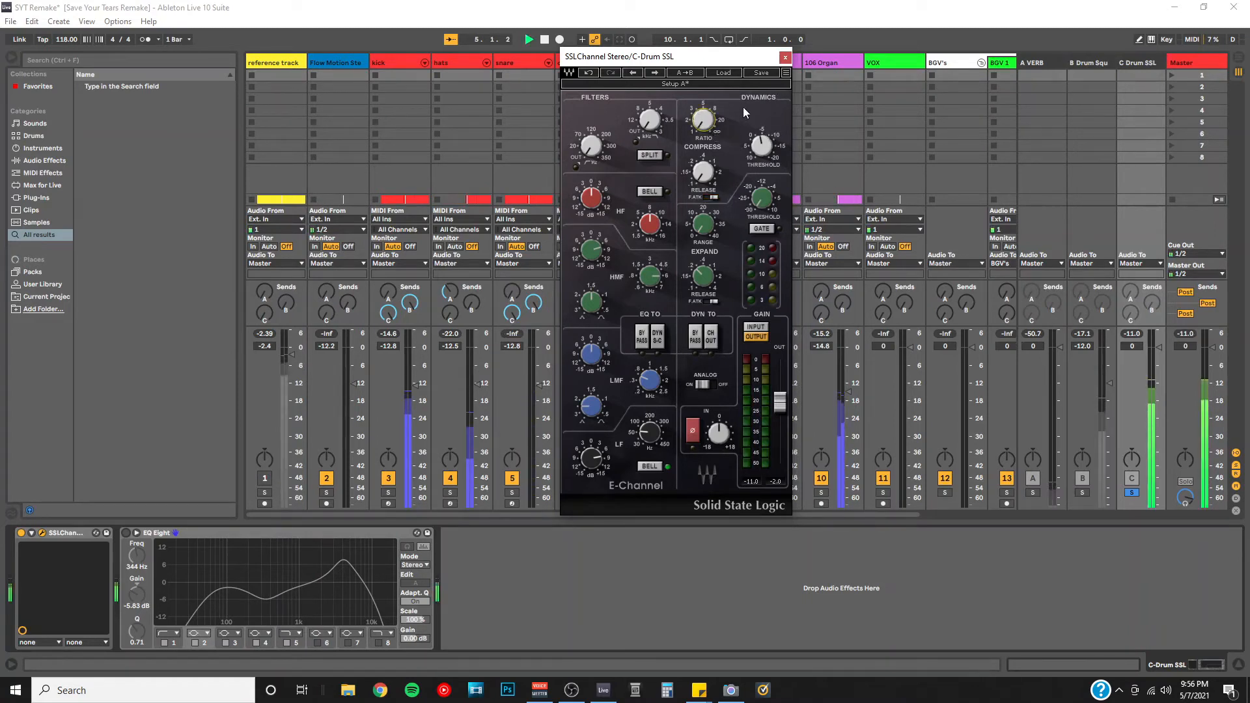